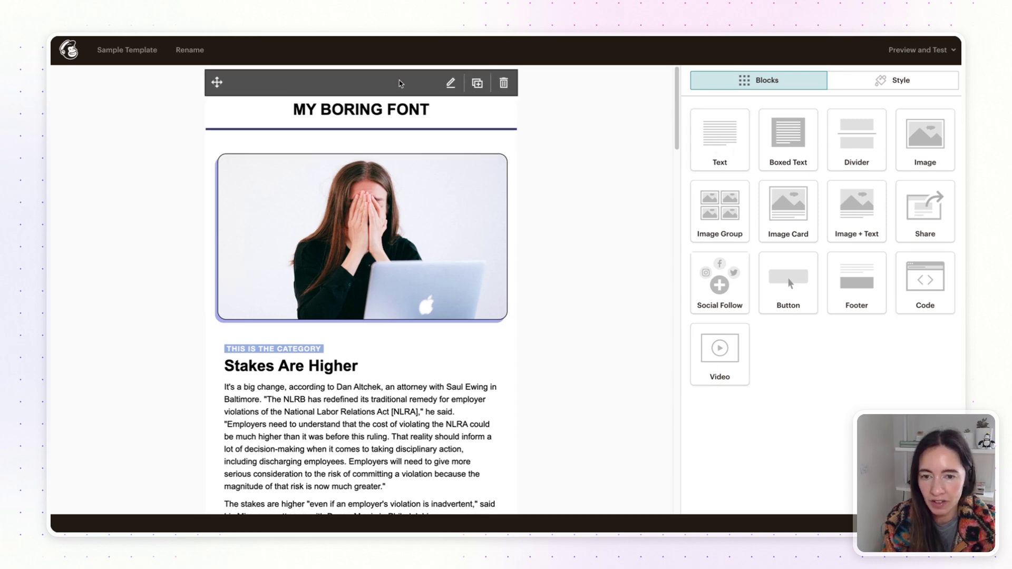
Open the top text block's HTML source, which holds the placeholder font-import snippet
click(451, 84)
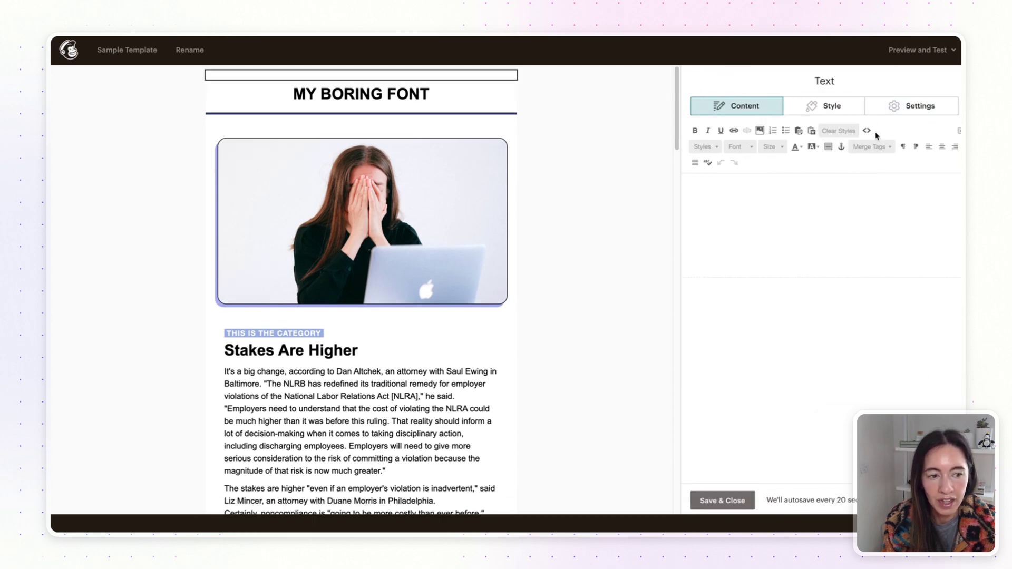
click(867, 132)
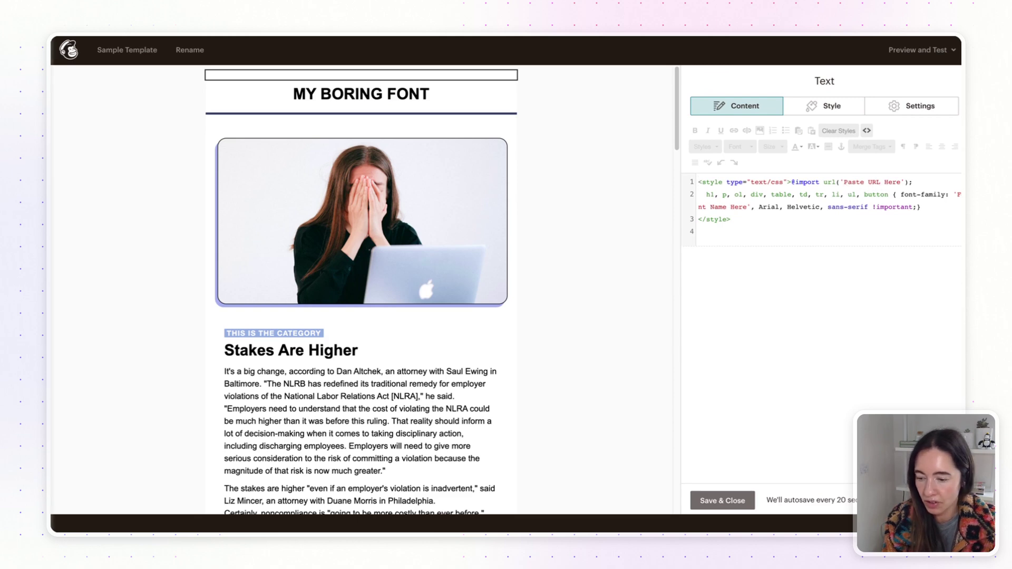
key(ctrl+Tab)
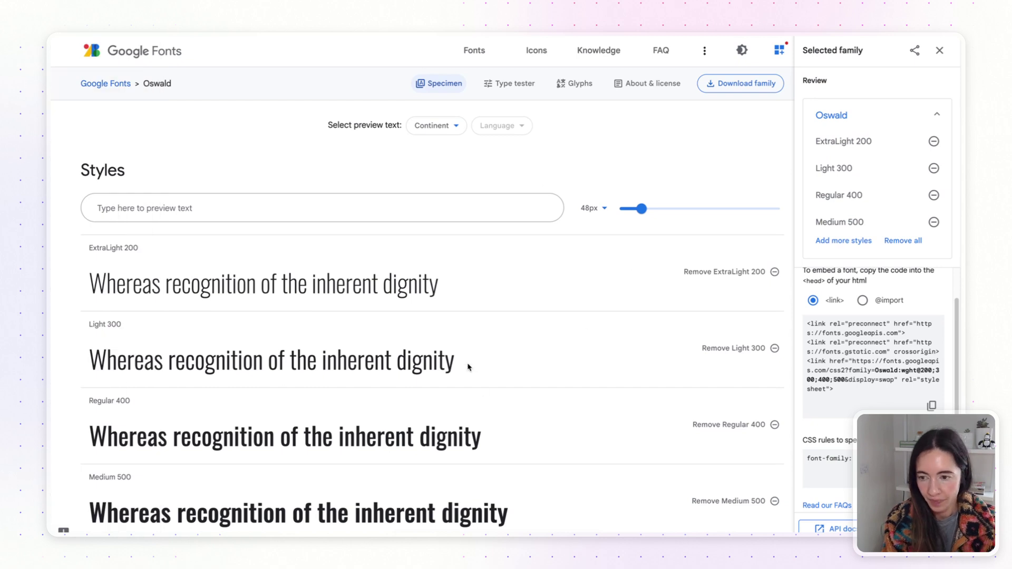
scroll(309, 155, down, 1)
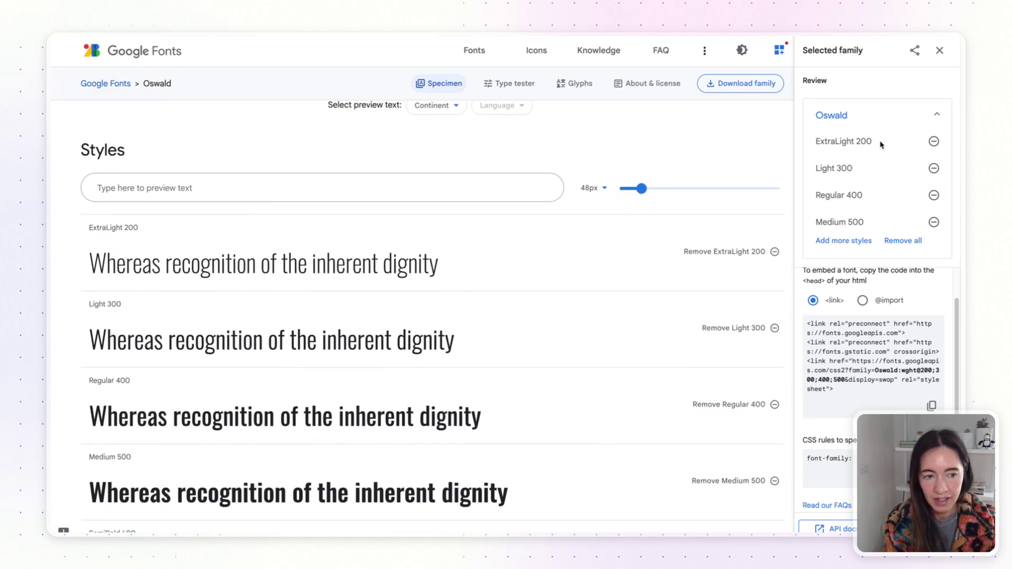
scroll(744, 324, down, 1)
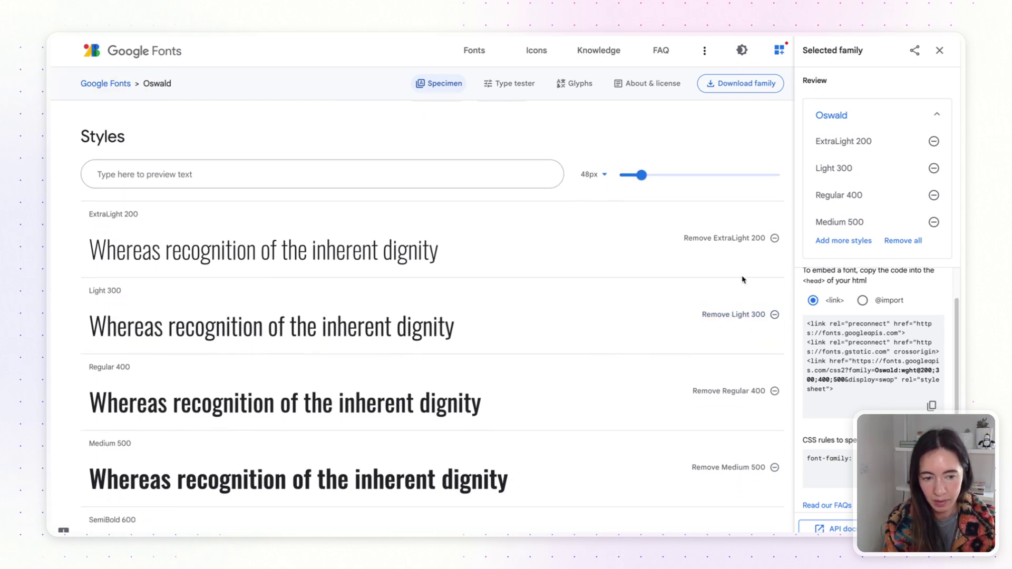
Set Oswald's selected weights to ExtraLight 200 through Medium 500 and highlight the embed stylesheet URL
click(775, 252)
click(775, 315)
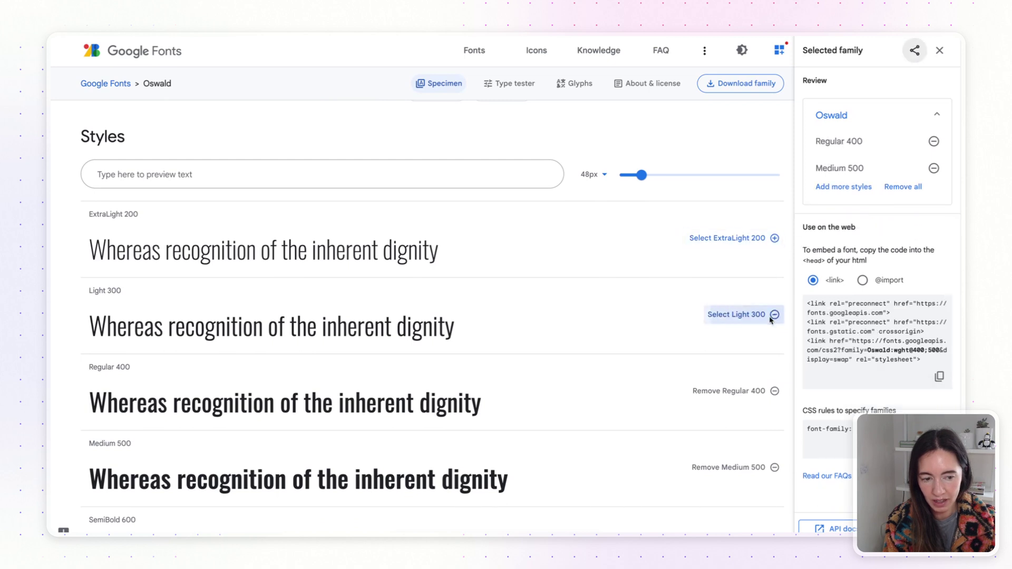
click(776, 390)
click(774, 315)
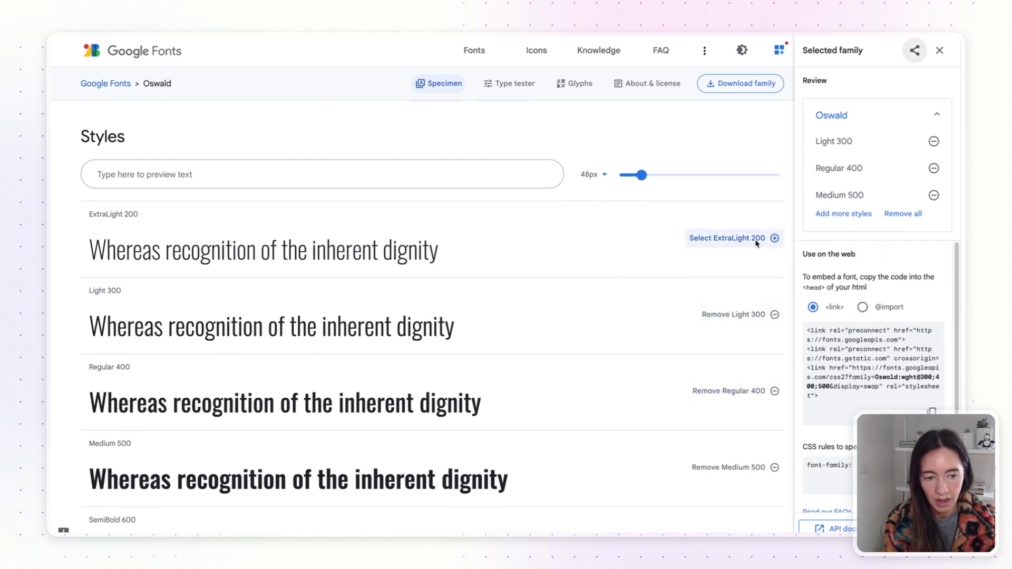
click(774, 238)
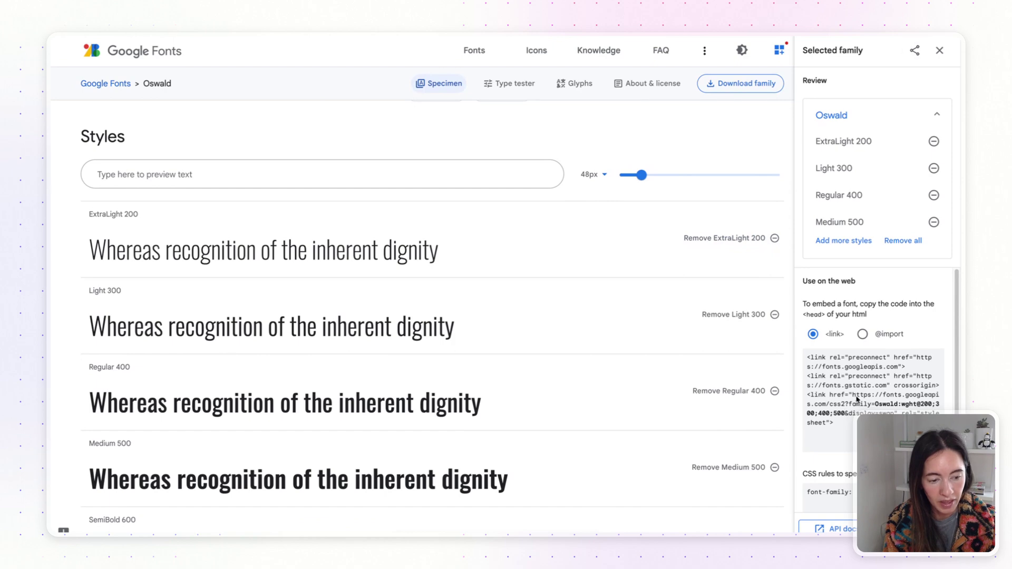
drag(855, 395, 891, 411)
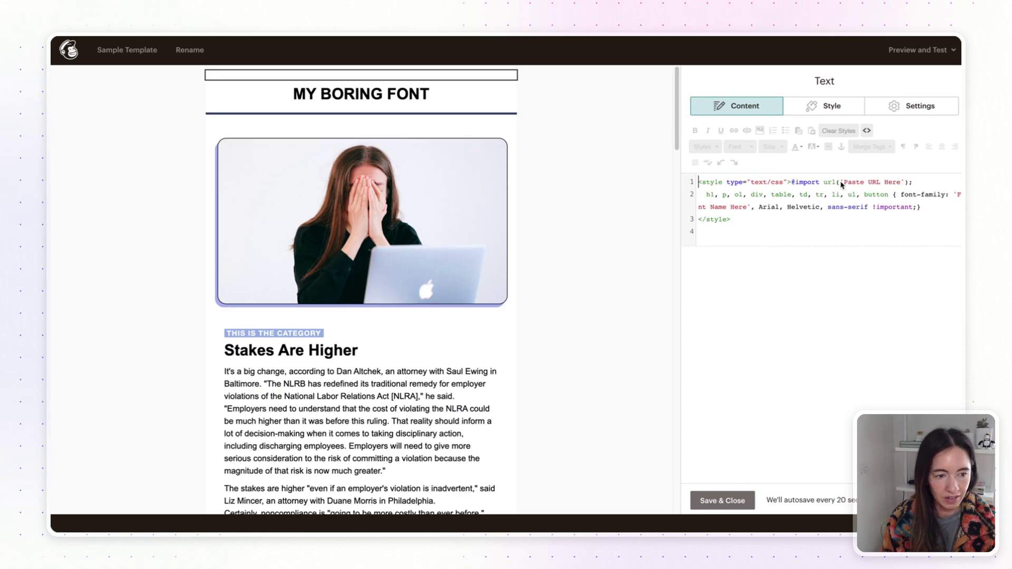
Paste the Google Fonts Oswald stylesheet URL over the 'Paste URL Here' placeholder
drag(845, 183, 901, 184)
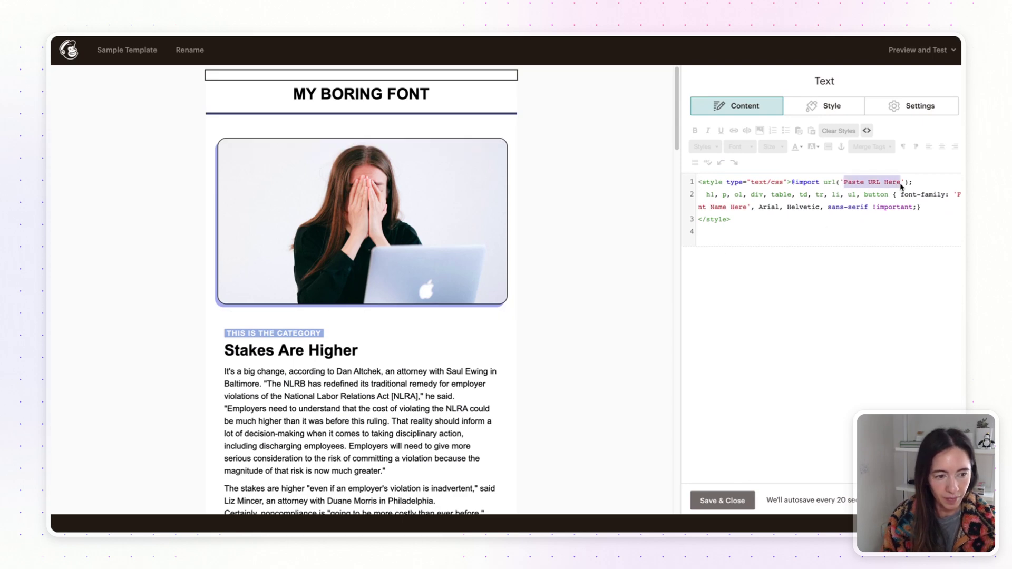
text(https://fonts.googleapis.com/css2?family=Oswald:wght@200;300;400;500&display=swap)
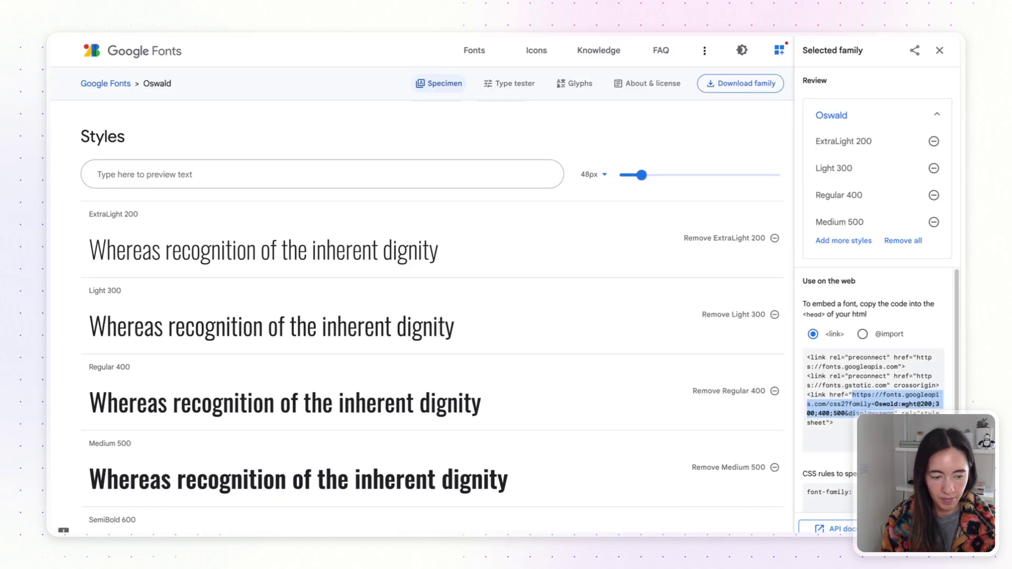
click(107, 214)
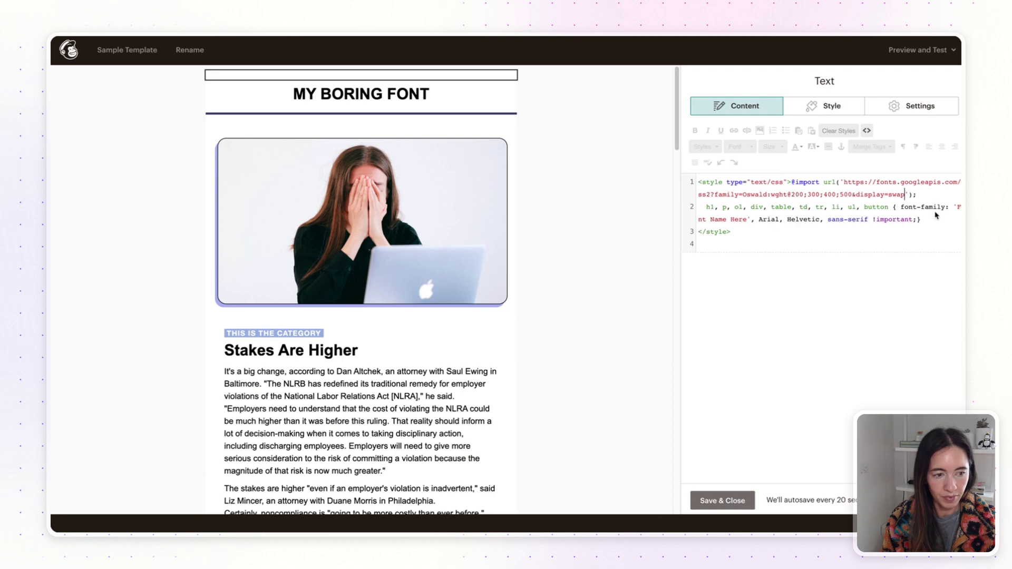
Replace 'Font Name Here' with Oswald in the font-family rule
drag(959, 208, 747, 221)
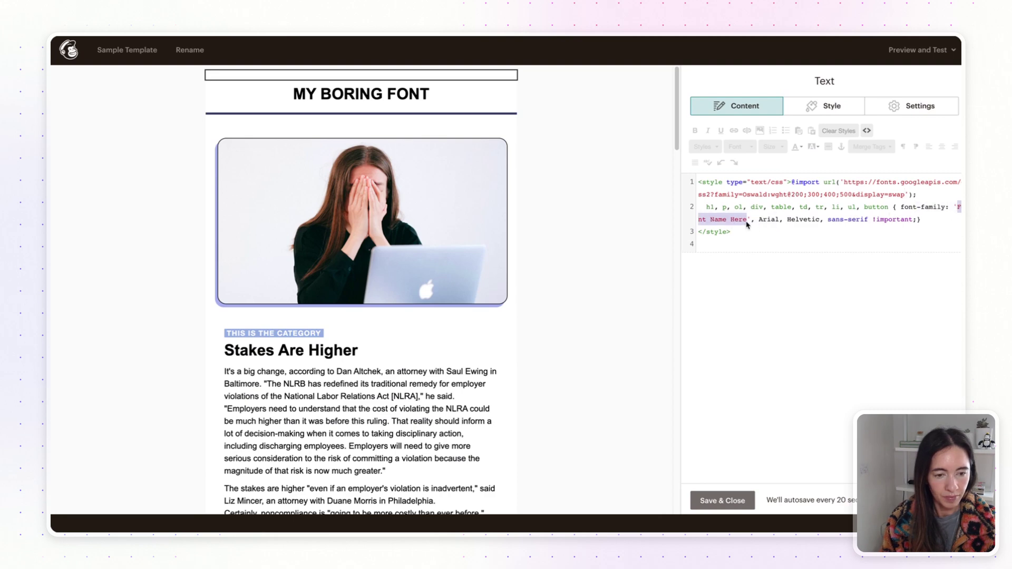
text(Oswald)
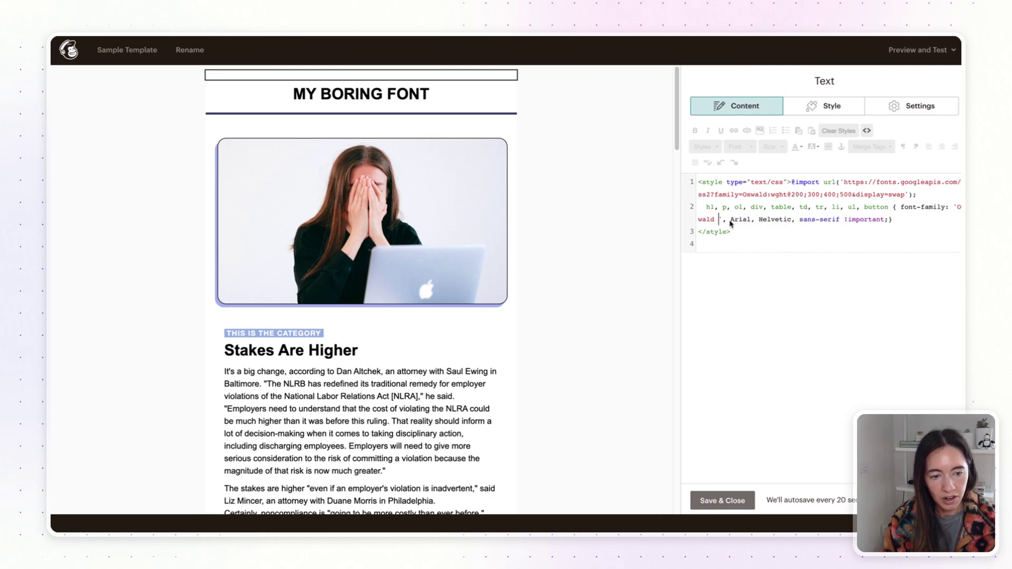
key(BackSpace)
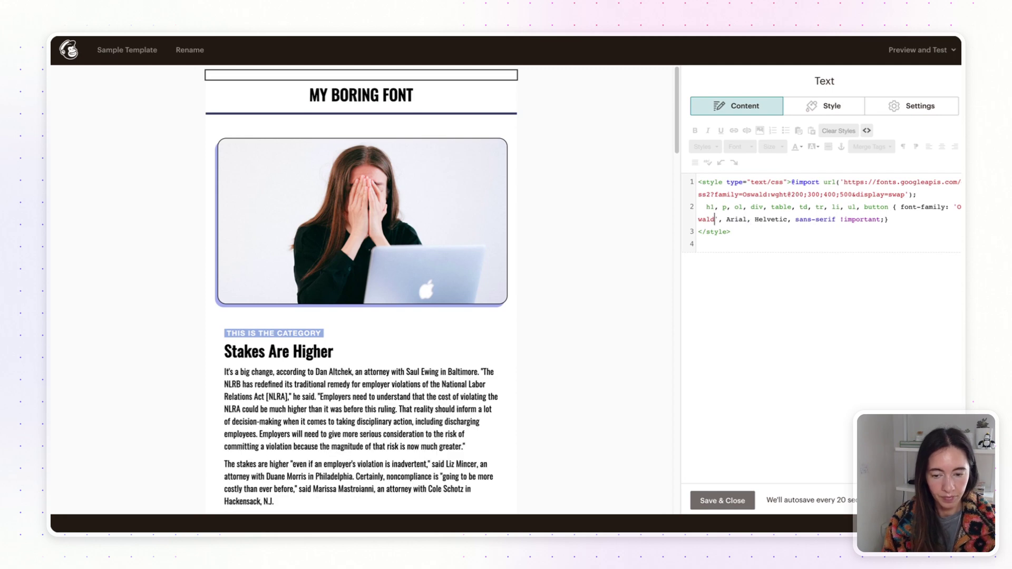
Fix the 'Helvetic' fallback on line 2 so it reads Helvetica
double_click(735, 220)
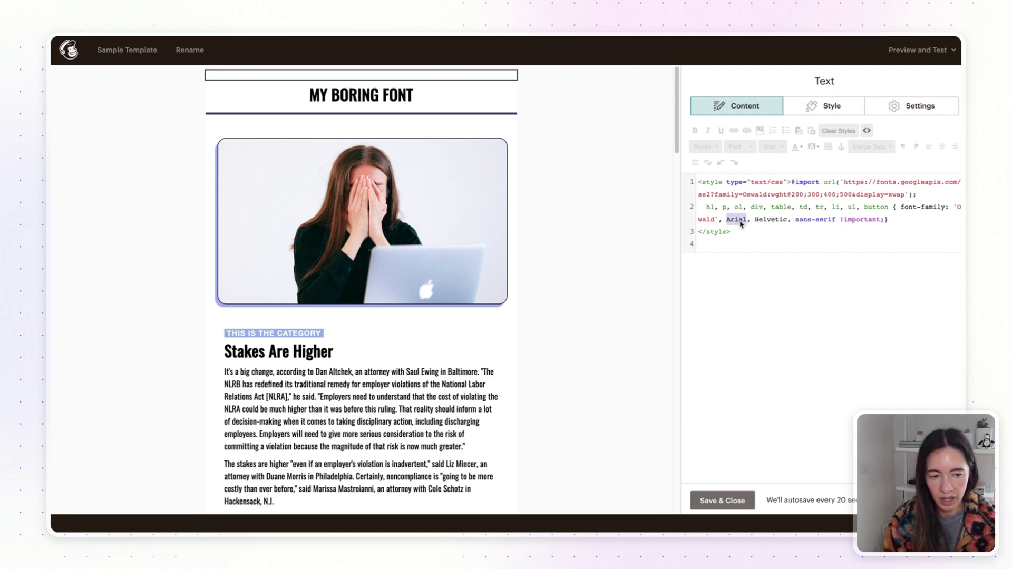
double_click(767, 222)
click(788, 221)
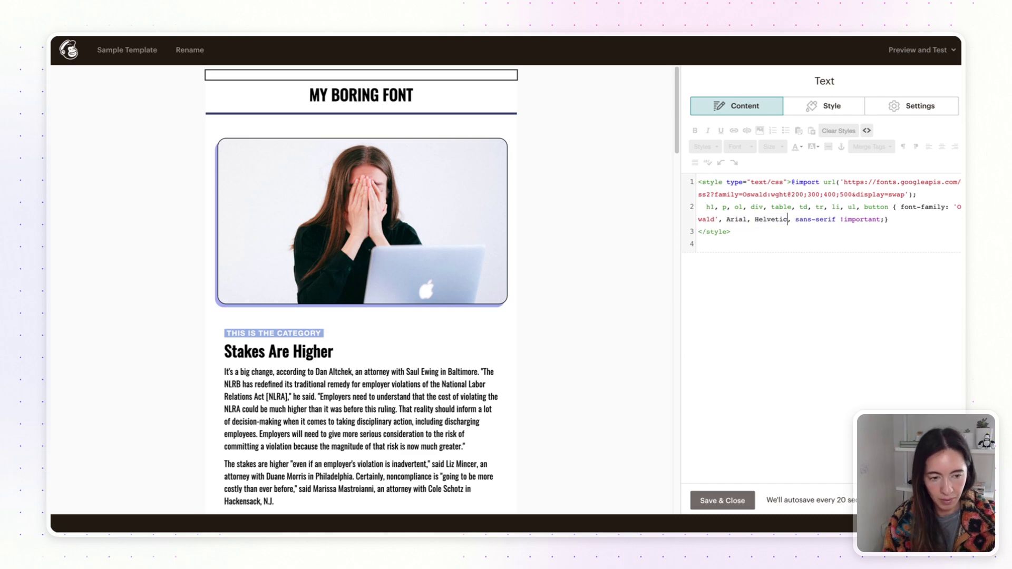
text(a)
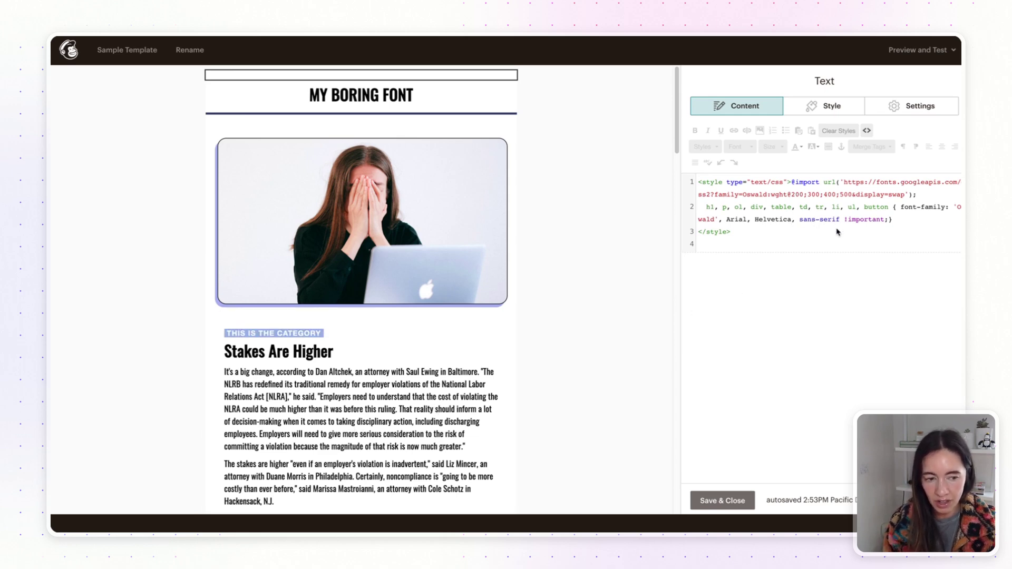
mouse_move(362, 411)
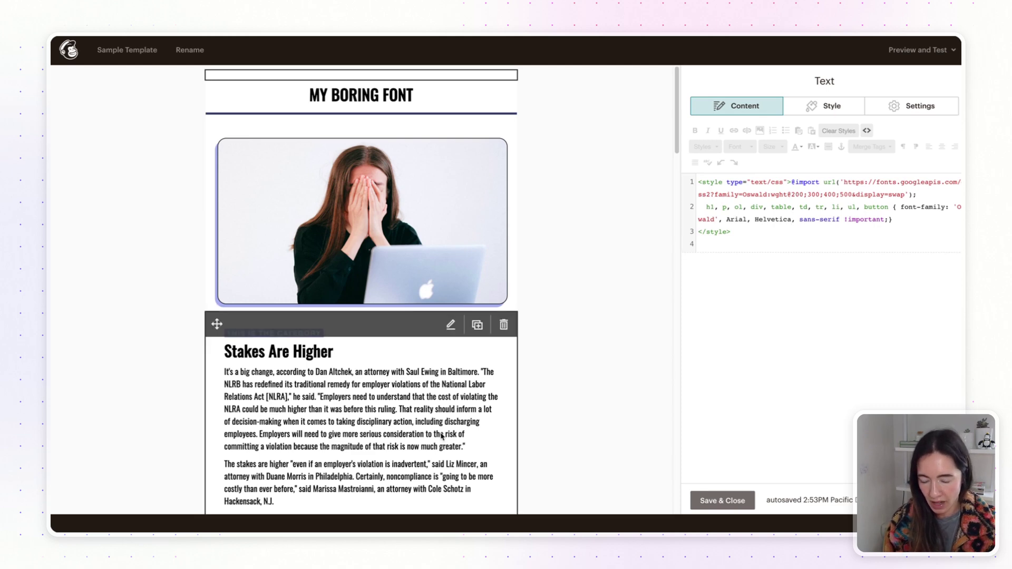
scroll(442, 436, down, 5)
scroll(444, 411, down, 3)
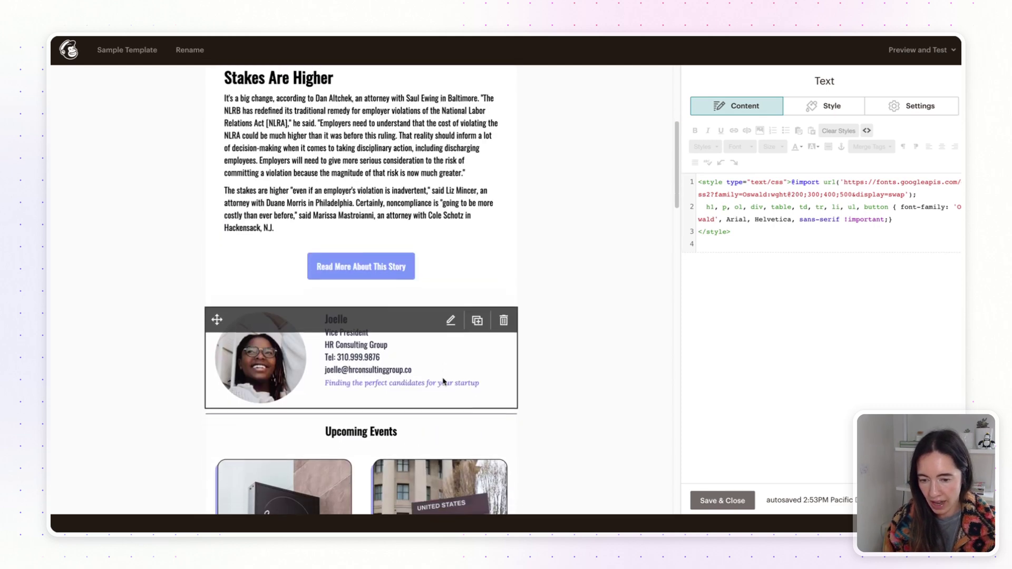
scroll(443, 382, down, 3)
scroll(443, 382, down, 3)
scroll(443, 382, down, 2)
scroll(443, 382, down, 2)
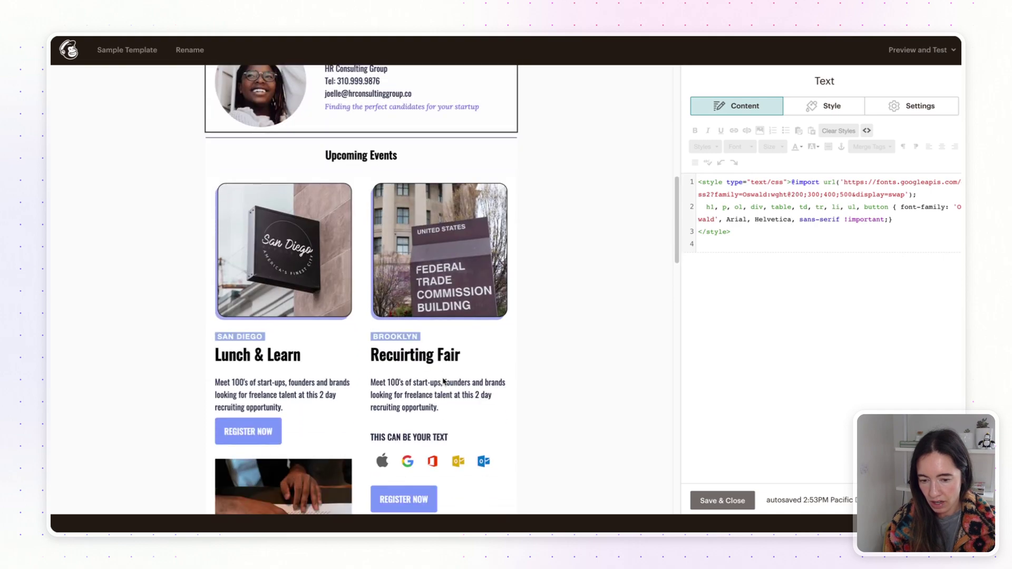
scroll(443, 383, up, 5)
scroll(443, 382, up, 4)
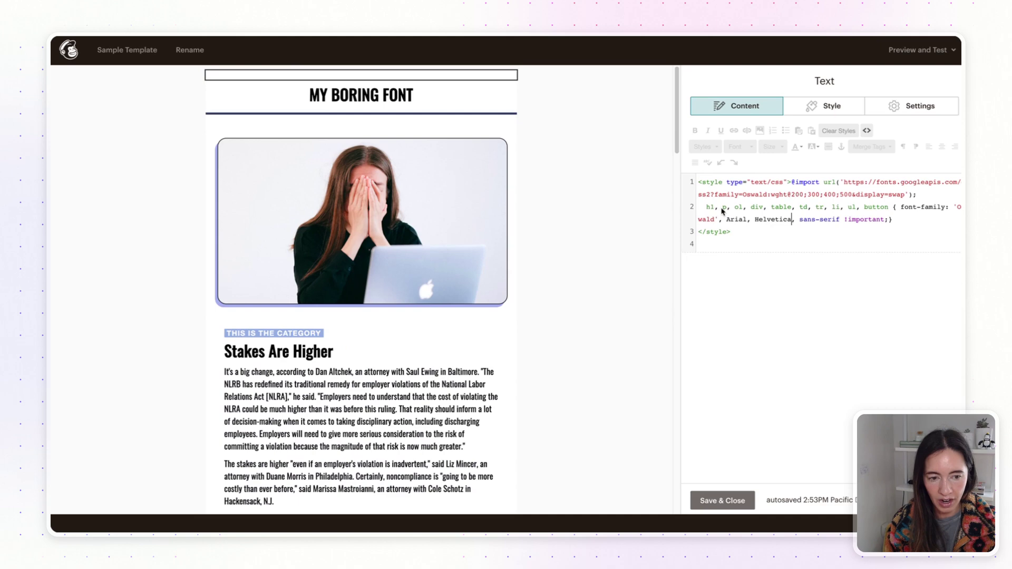
Delete 'h1, ' from the start of line 2's selector list
drag(723, 208, 706, 207)
key(BackSpace)
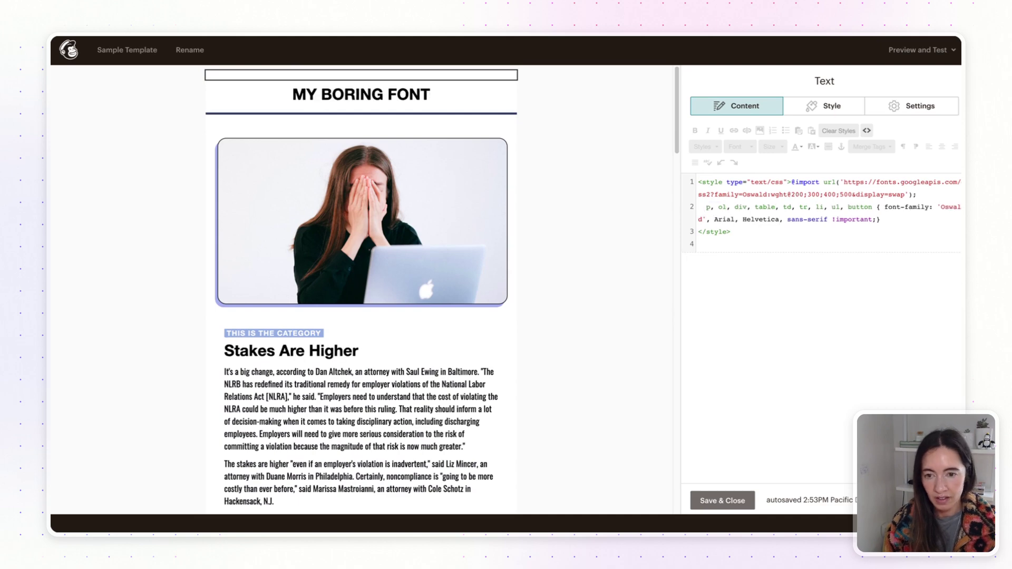